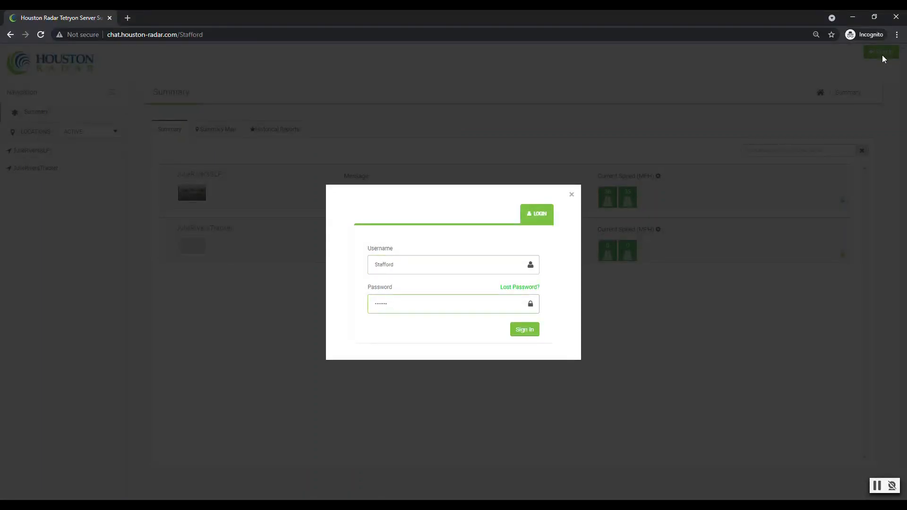
Sign in to the Tetryon server and open the token management page in the administrator area.
{"action": "key", "text": "Return"}
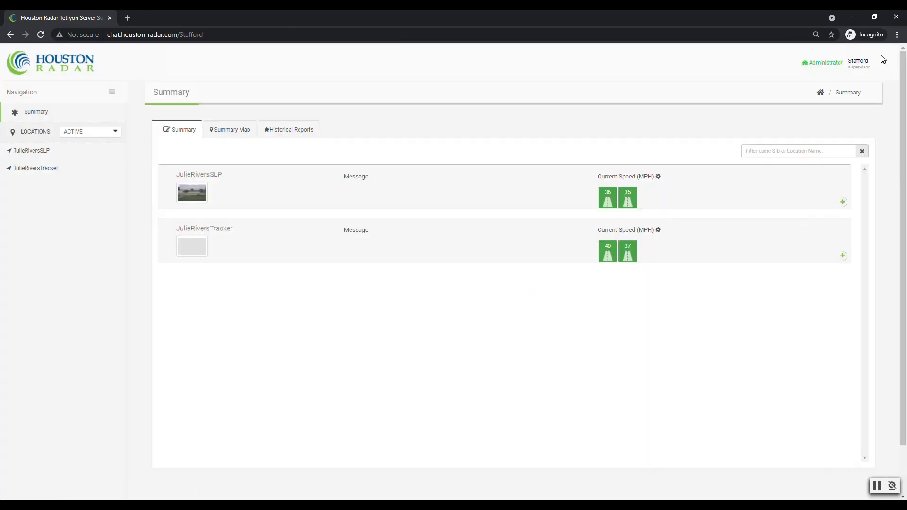
{"action": "left_click", "coordinate": [825, 63]}
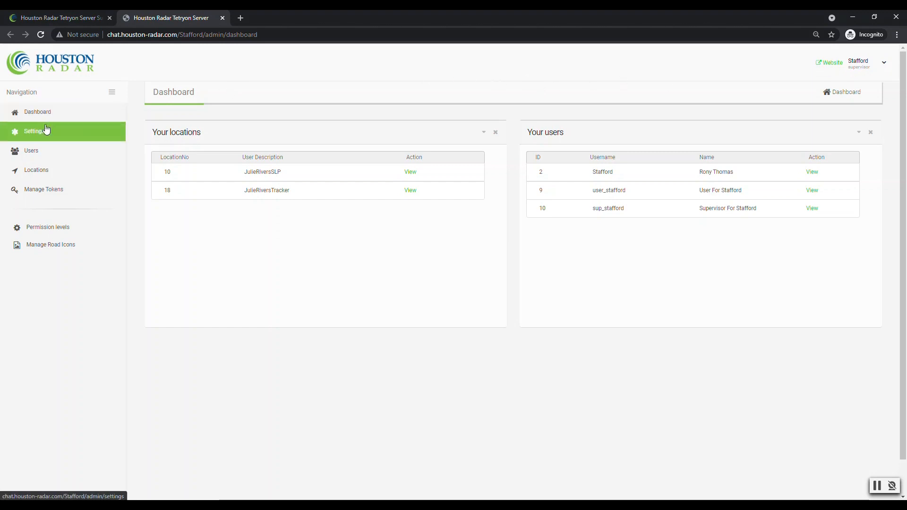
{"action": "left_click", "coordinate": [38, 195]}
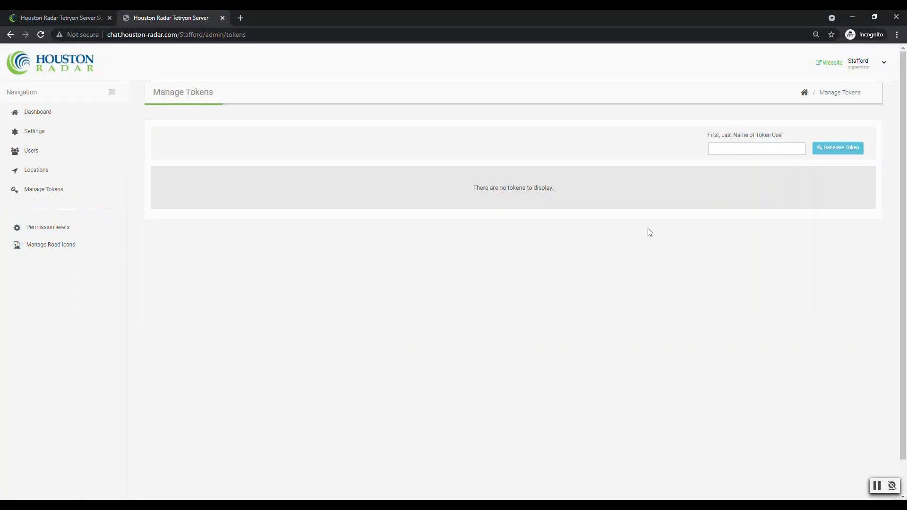
Generate a new access token labelled with the token user's first and last name.
{"action": "left_click", "coordinate": [728, 148]}
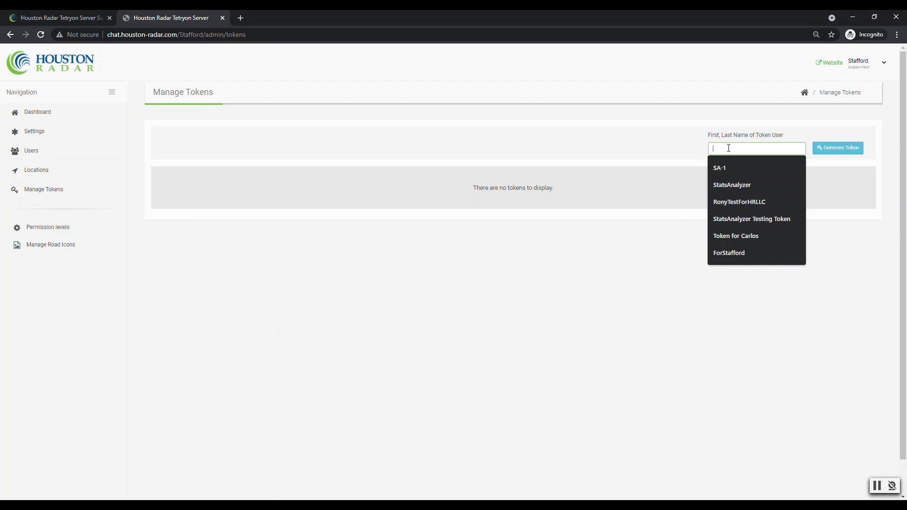
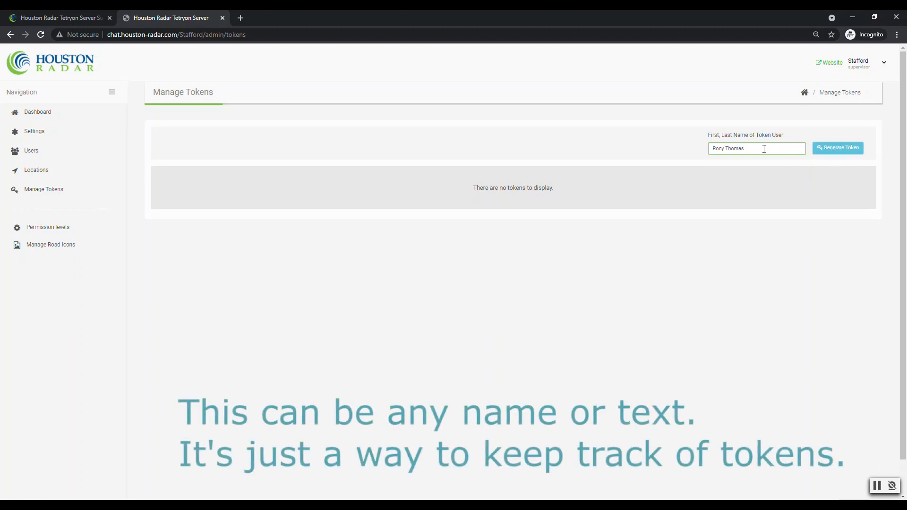
{"action": "left_click", "coordinate": [831, 150]}
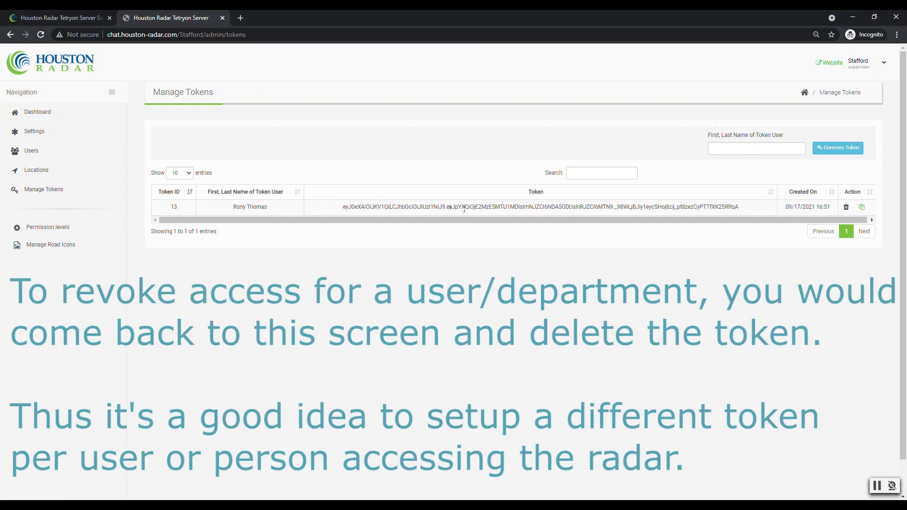
Copy the new access token and close the administration tab.
{"action": "left_click", "coordinate": [863, 210]}
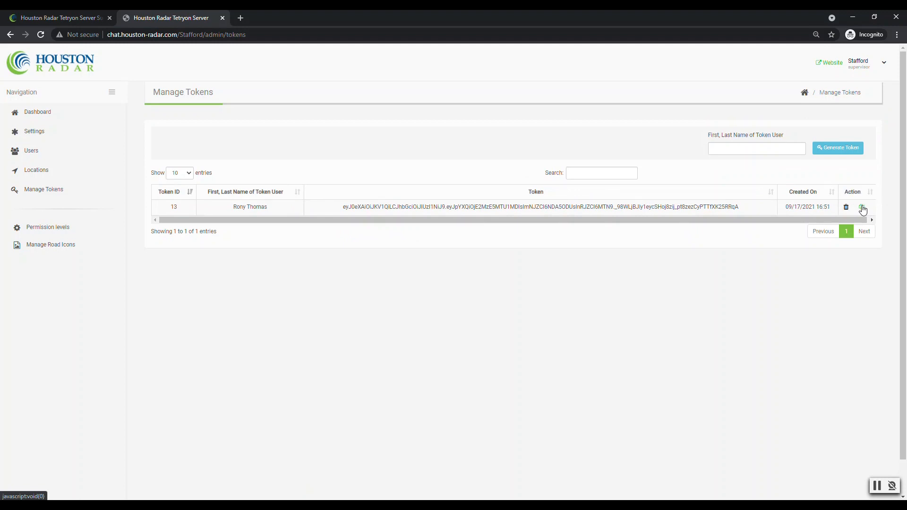
{"action": "left_click", "coordinate": [222, 18]}
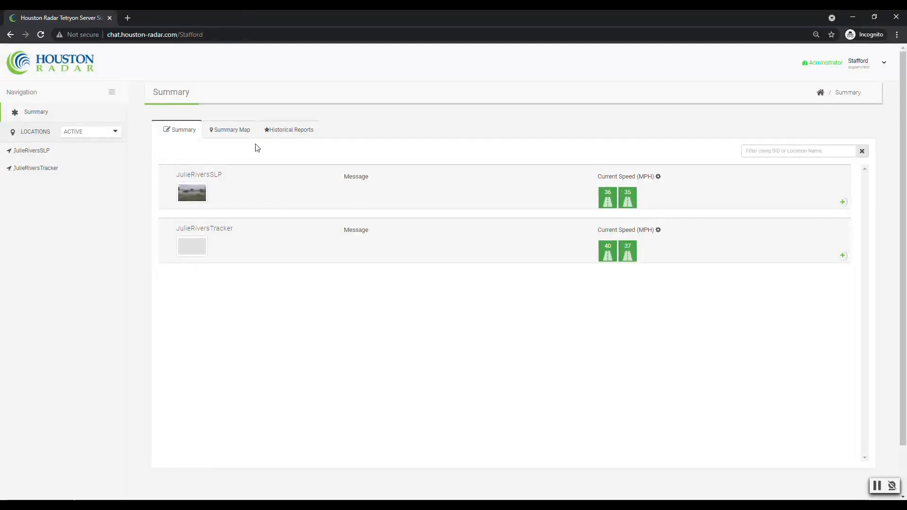
Switch to Houston Radar Stats Analyzer Pro and open the Rendezvous Relay Service remote radar setup.
{"action": "left_click", "coordinate": [411, 505]}
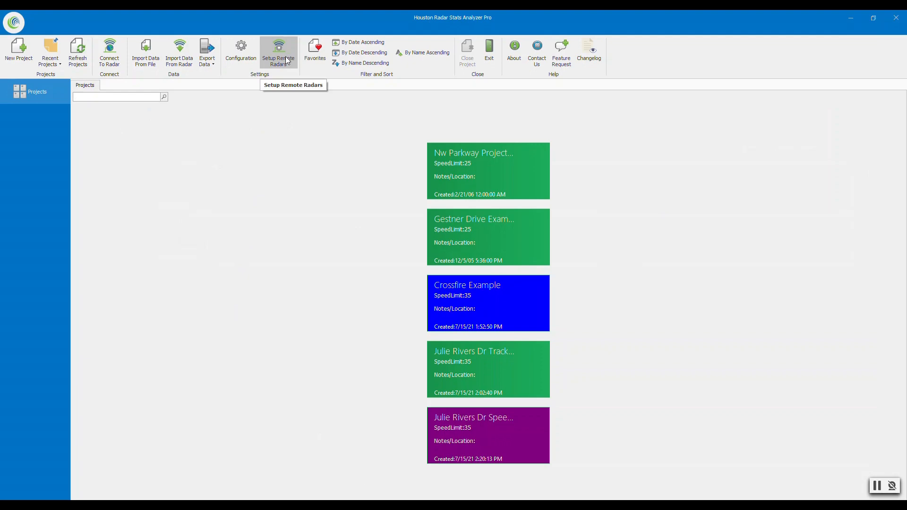
{"action": "left_click", "coordinate": [286, 60]}
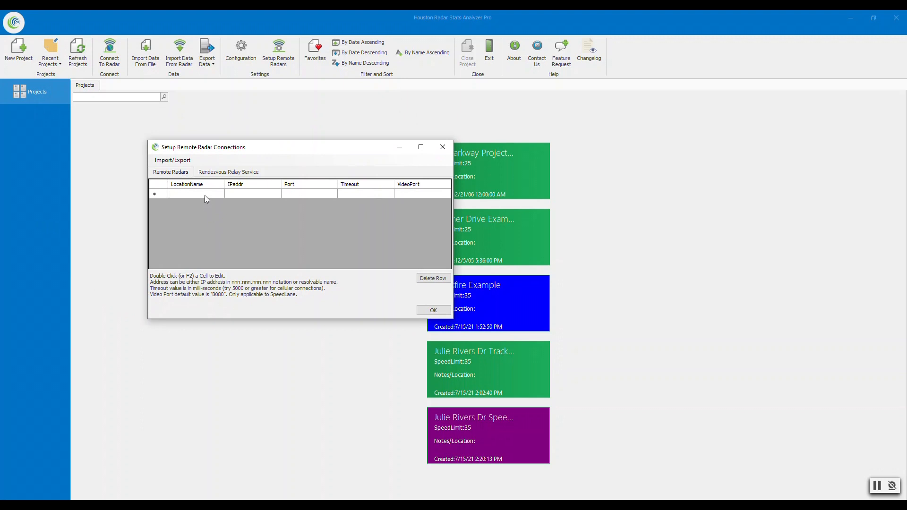
{"action": "left_click", "coordinate": [224, 177]}
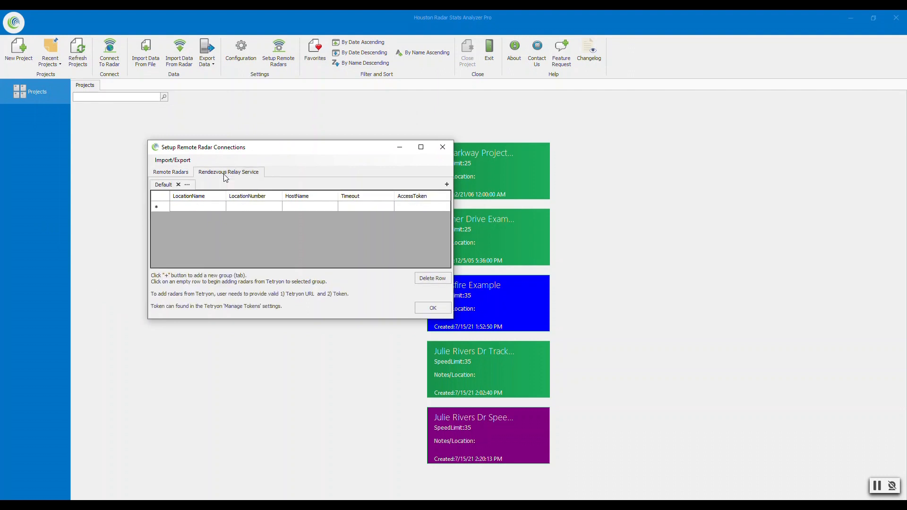
Start adding radars from Tetryon with chat.houston-radar.com as the Tetryon hostname.
{"action": "left_click", "coordinate": [203, 208]}
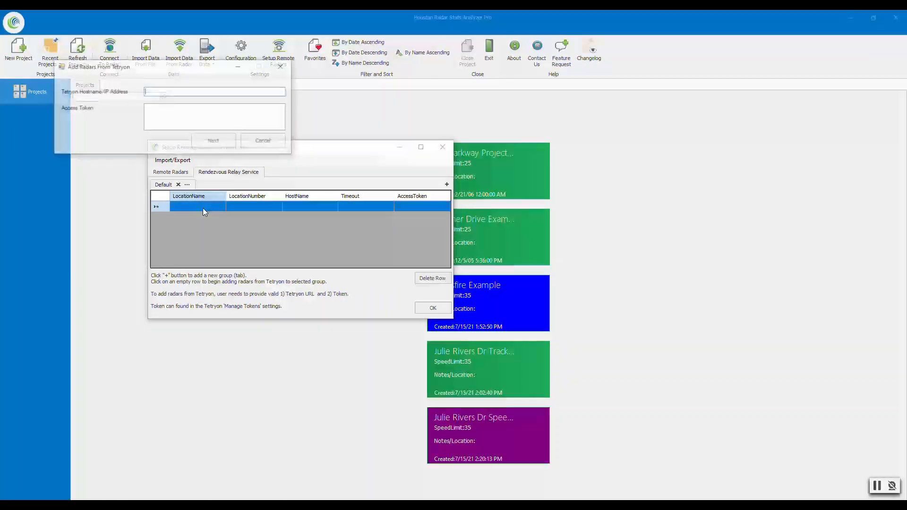
{"action": "left_click_drag", "start_coordinate": [140, 75], "coordinate": [319, 193]}
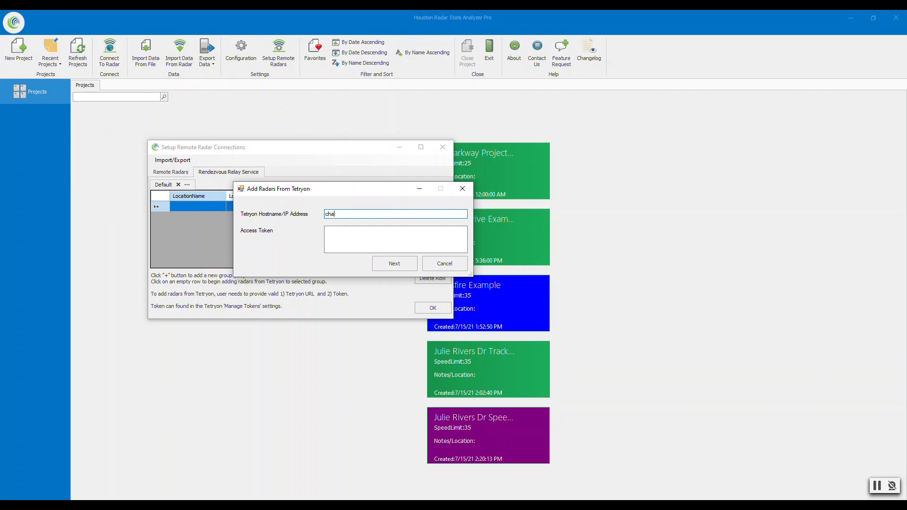
{"action": "type", "text": "chat.houston-radar.com"}
{"action": "key", "text": "Tab"}
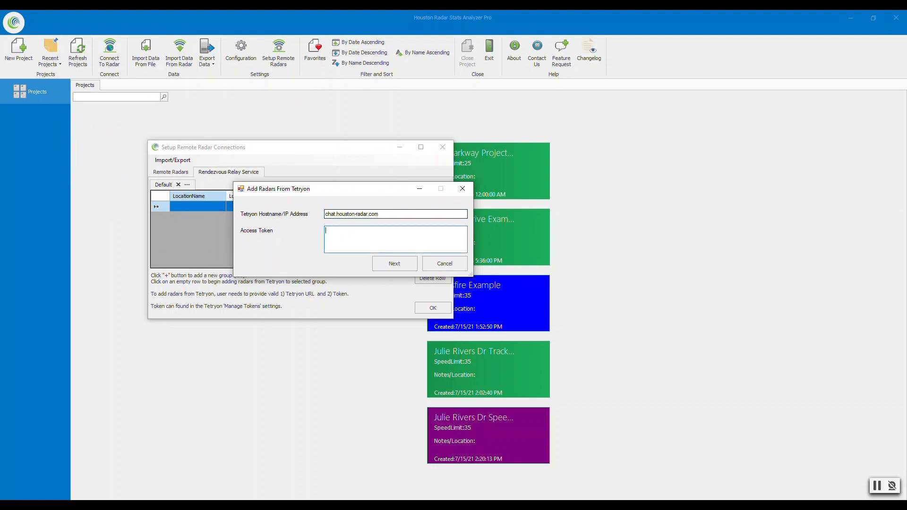
Paste the copied access token into the Access Token field and continue to the radar list.
{"action": "right_click", "coordinate": [336, 239]}
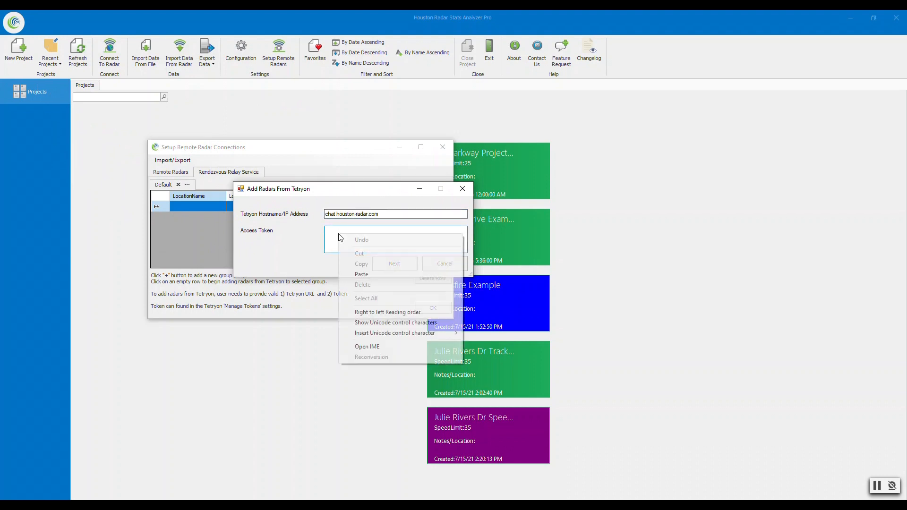
{"action": "left_click", "coordinate": [360, 278]}
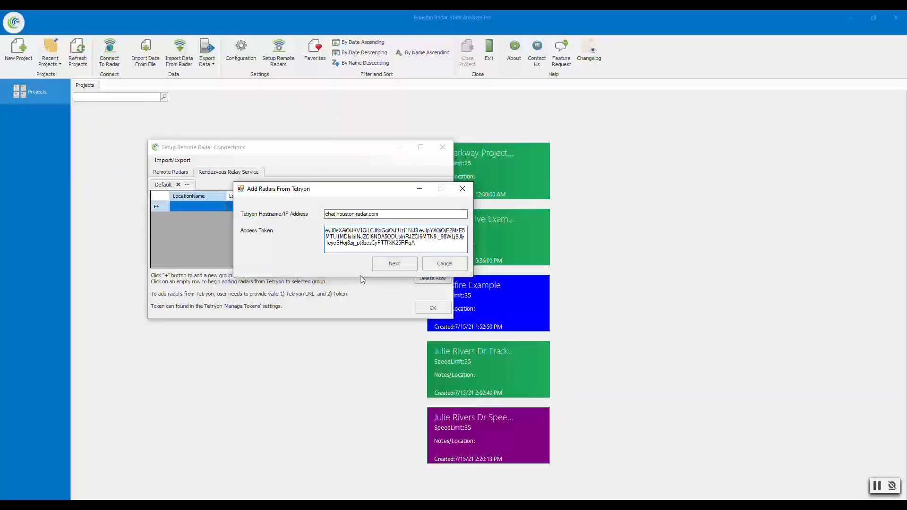
{"action": "left_click", "coordinate": [376, 214]}
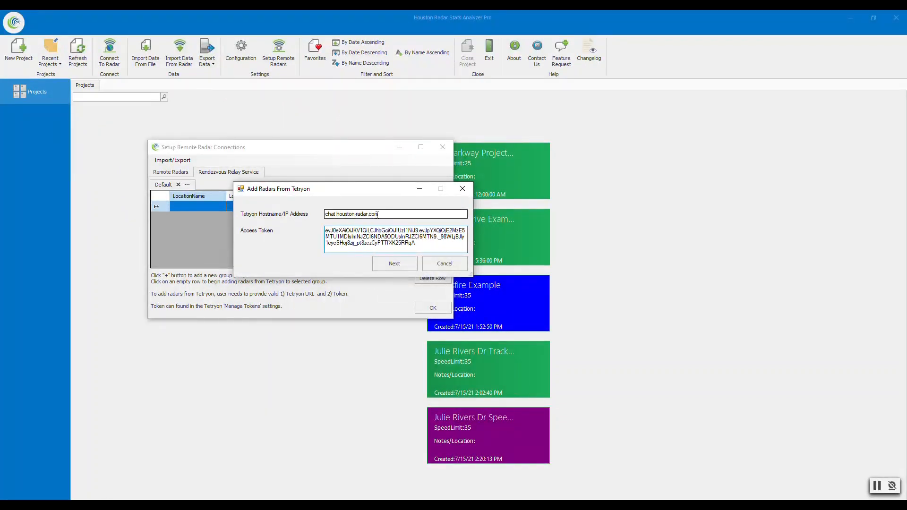
{"action": "key", "text": "Tab"}
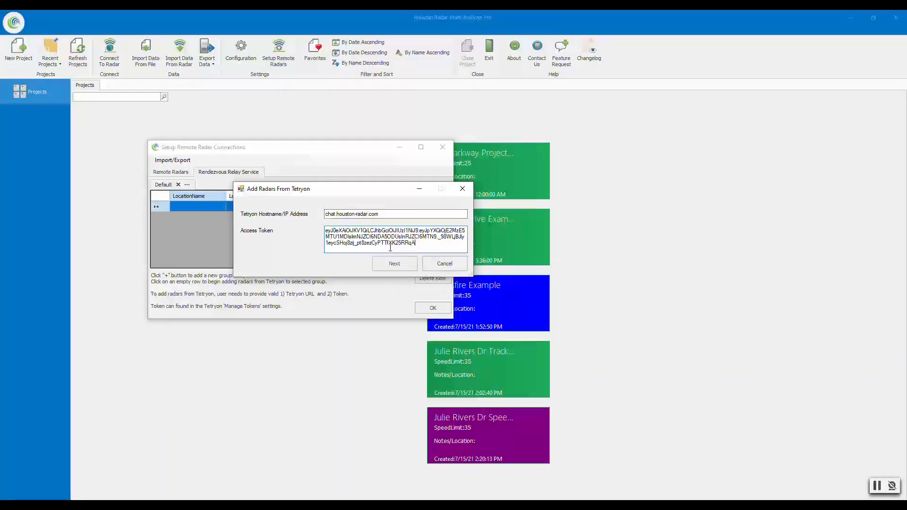
{"action": "left_click", "coordinate": [394, 265]}
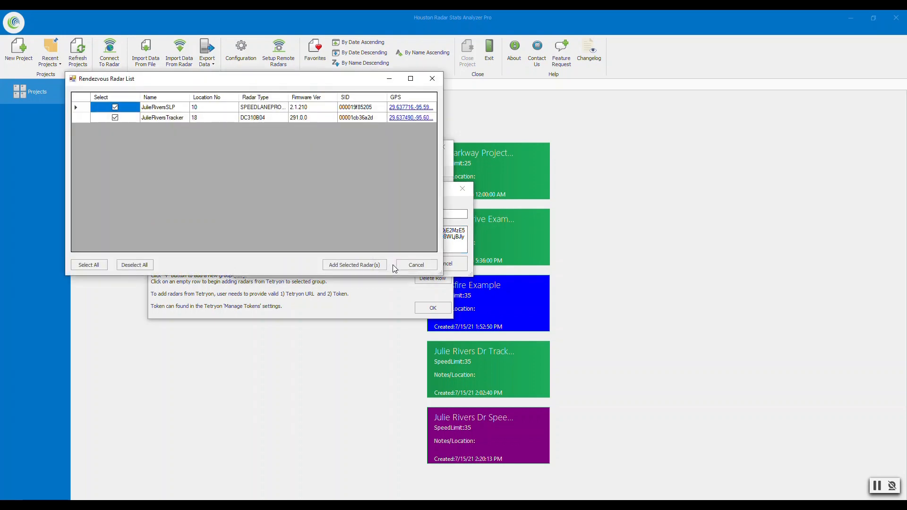
{"action": "left_click_drag", "start_coordinate": [206, 83], "coordinate": [327, 172]}
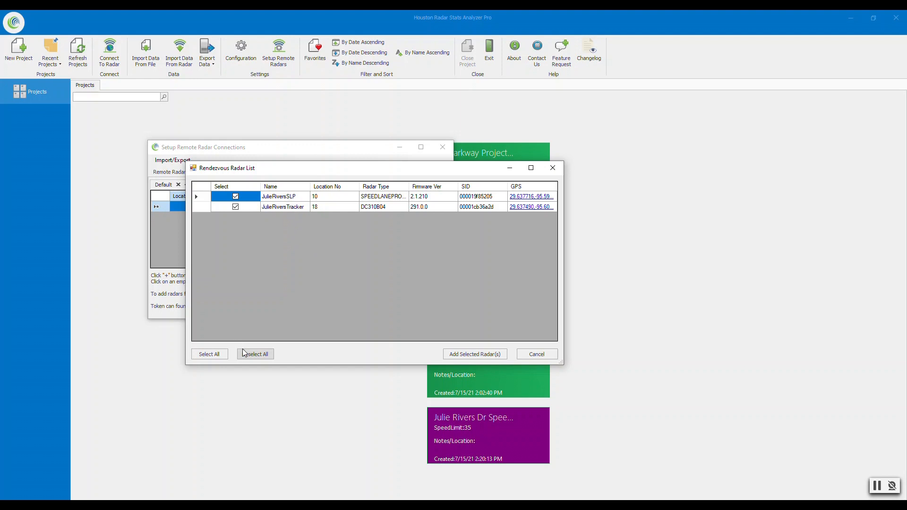
{"action": "left_click", "coordinate": [209, 354]}
{"action": "left_click", "coordinate": [251, 354]}
{"action": "left_click", "coordinate": [236, 196]}
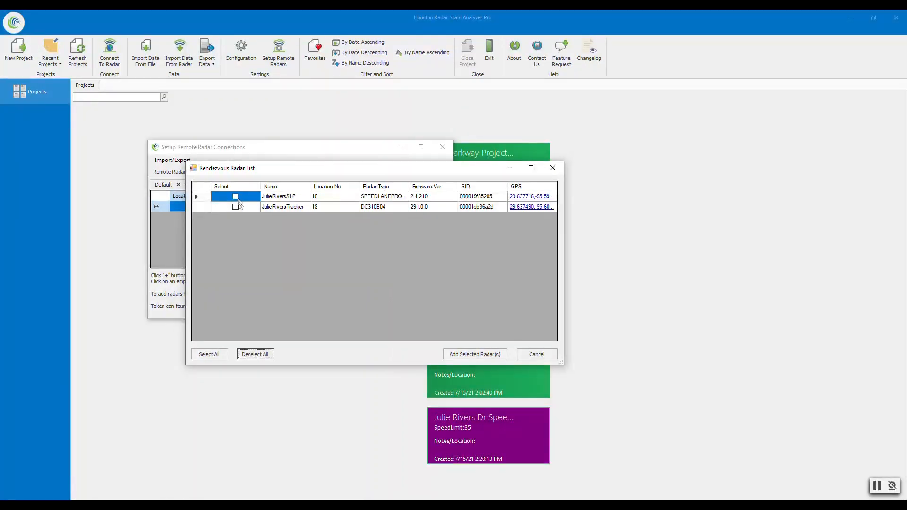
{"action": "left_click", "coordinate": [203, 354]}
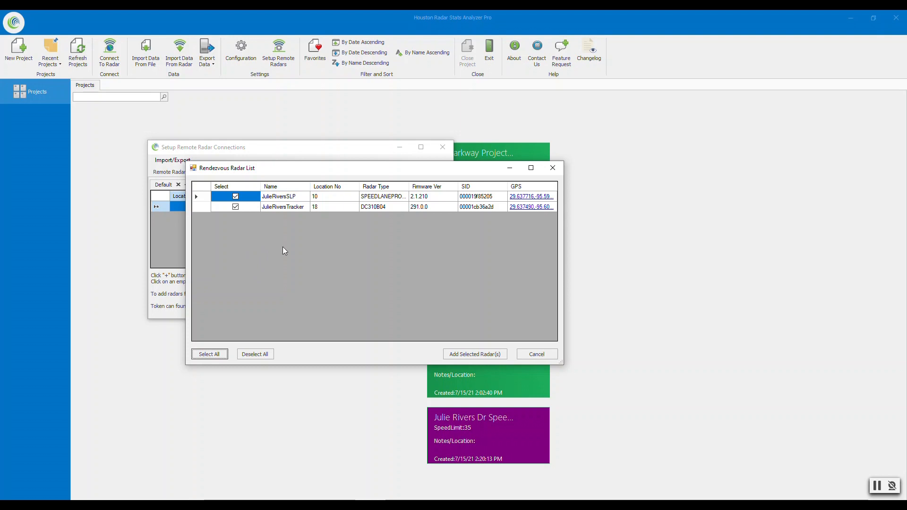
{"action": "left_click", "coordinate": [471, 354]}
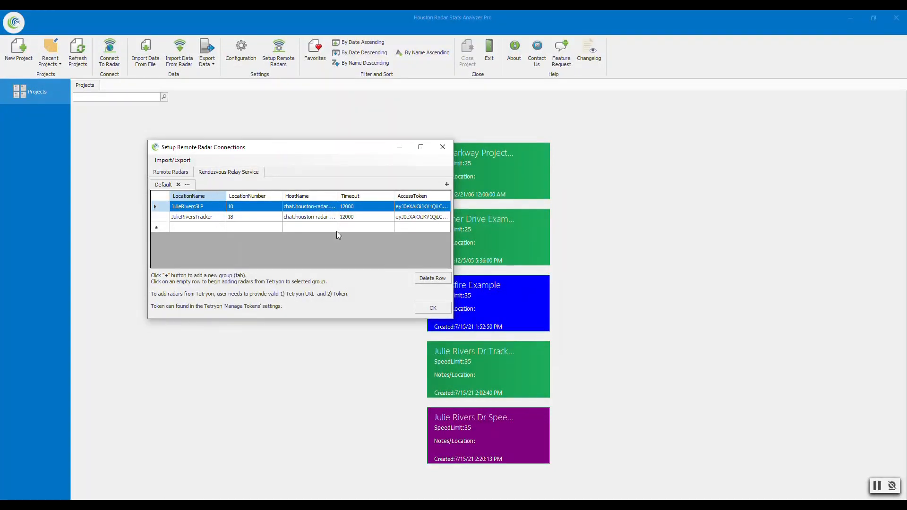
{"action": "left_click", "coordinate": [431, 309]}
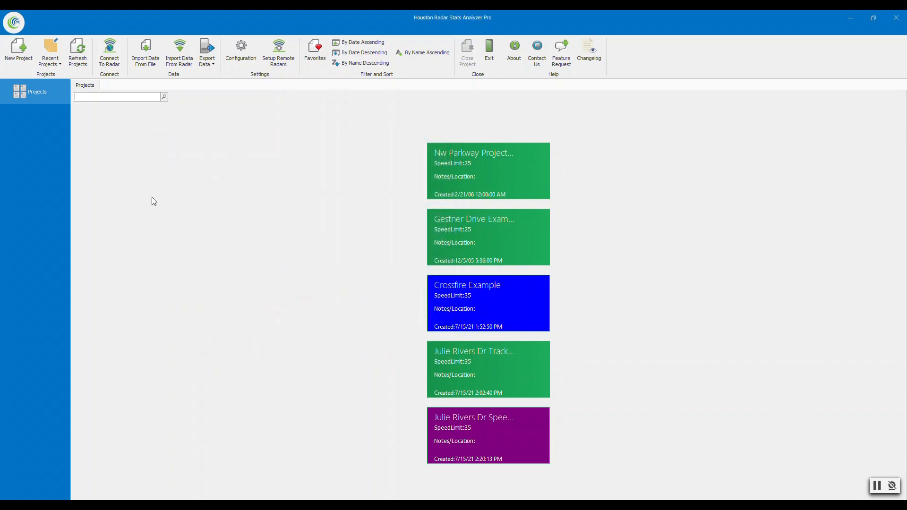
{"action": "left_click", "coordinate": [116, 62]}
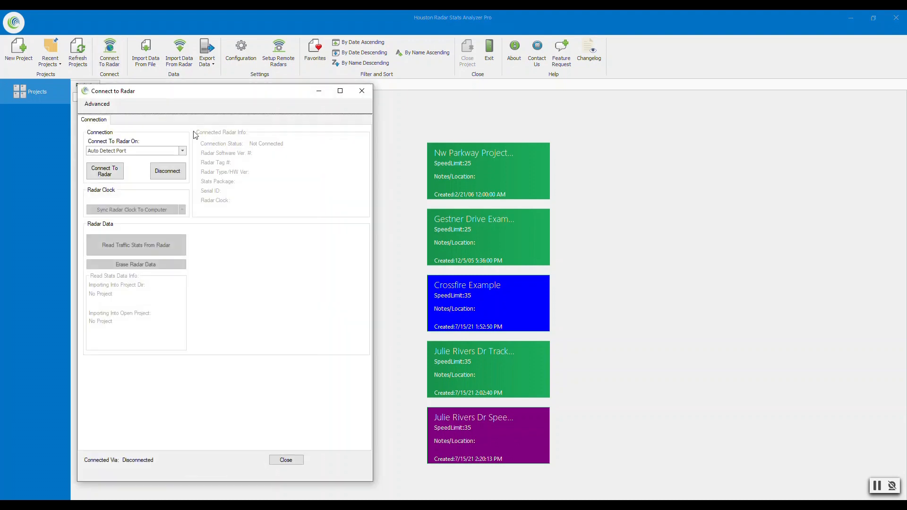
{"action": "left_click", "coordinate": [182, 152]}
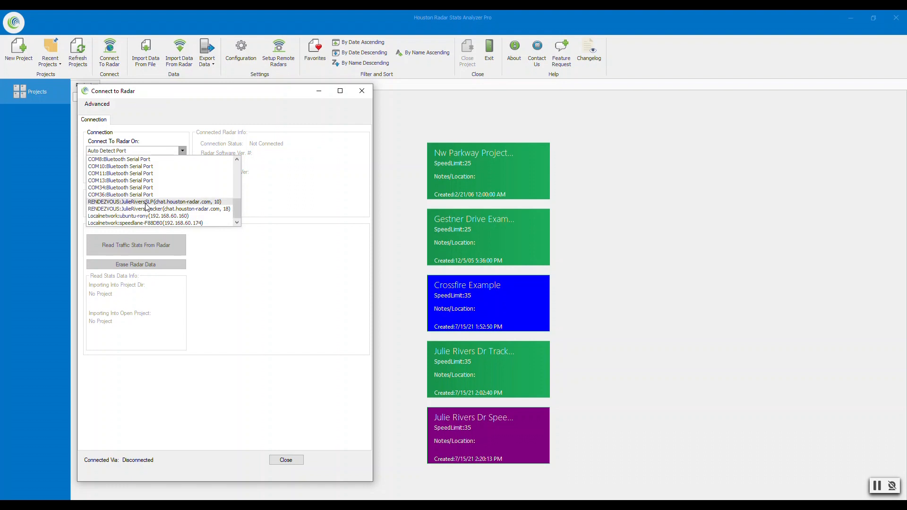
{"action": "left_click", "coordinate": [145, 202]}
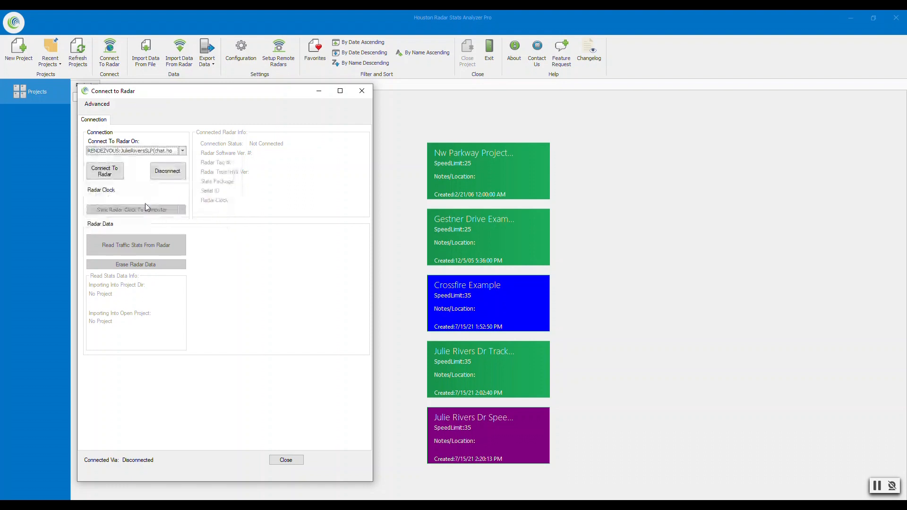
{"action": "left_click", "coordinate": [113, 174]}
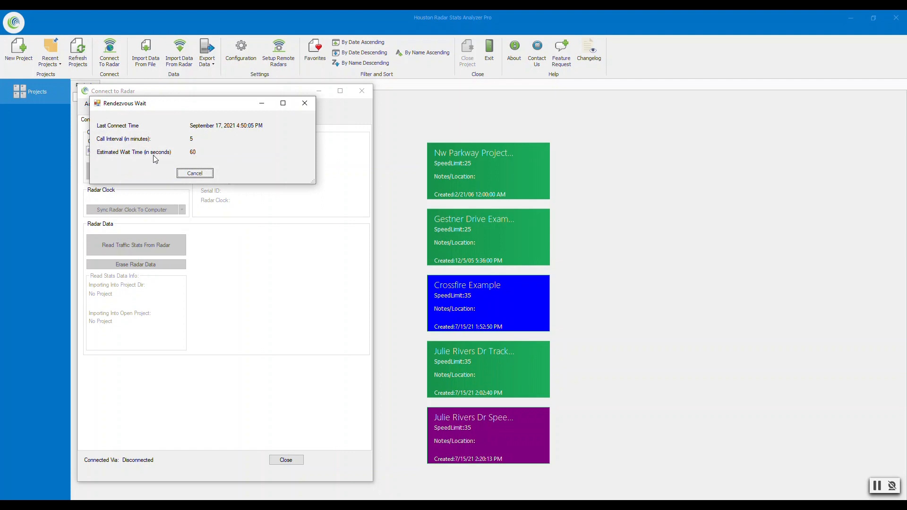
Acknowledge the radar found and radar system information dialogs.
{"action": "left_click_drag", "start_coordinate": [176, 110], "coordinate": [201, 149]}
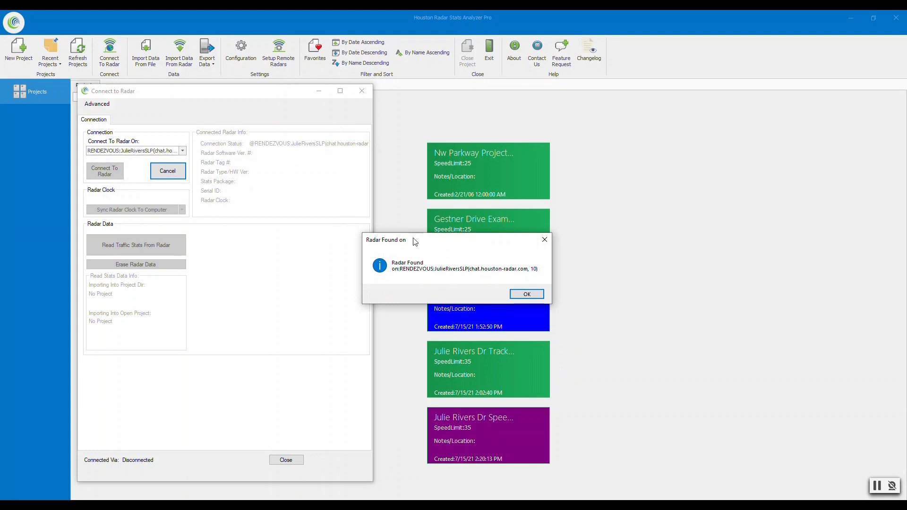
{"action": "left_click_drag", "start_coordinate": [415, 242], "coordinate": [255, 205]}
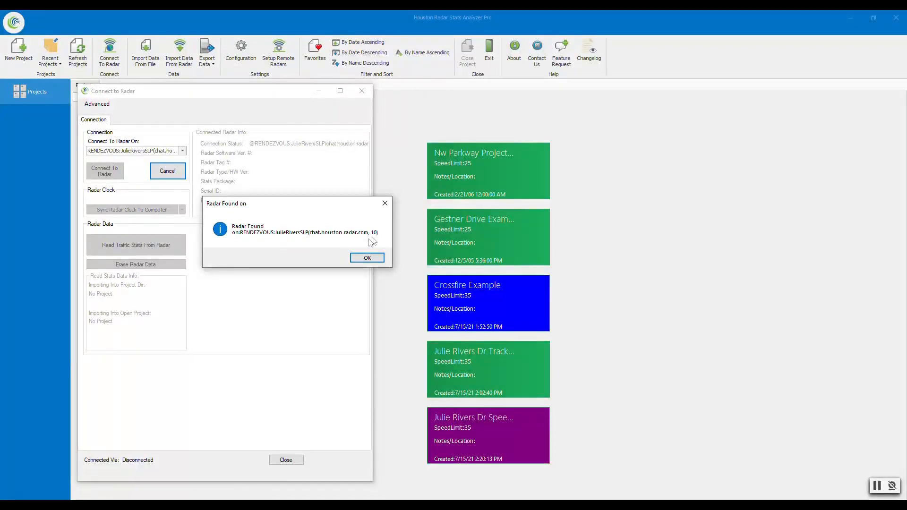
{"action": "left_click", "coordinate": [372, 257]}
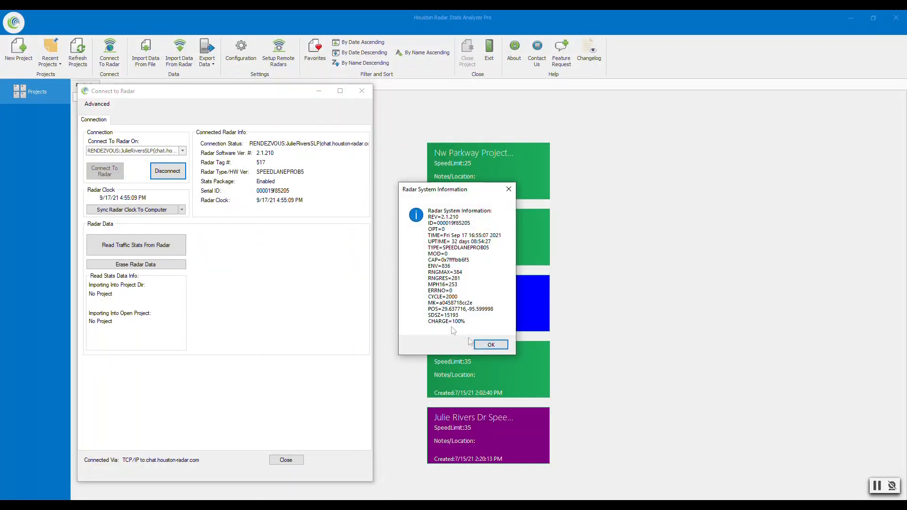
{"action": "left_click", "coordinate": [491, 346]}
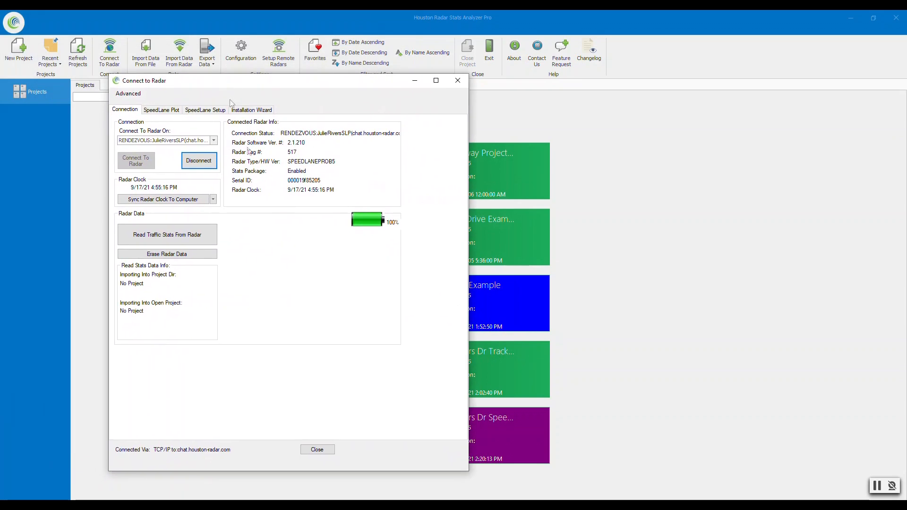
Browse the SpeedLane Plot and SpeedLane Setup tabs and their sub-tabs for the connected radar.
{"action": "left_click", "coordinate": [170, 112]}
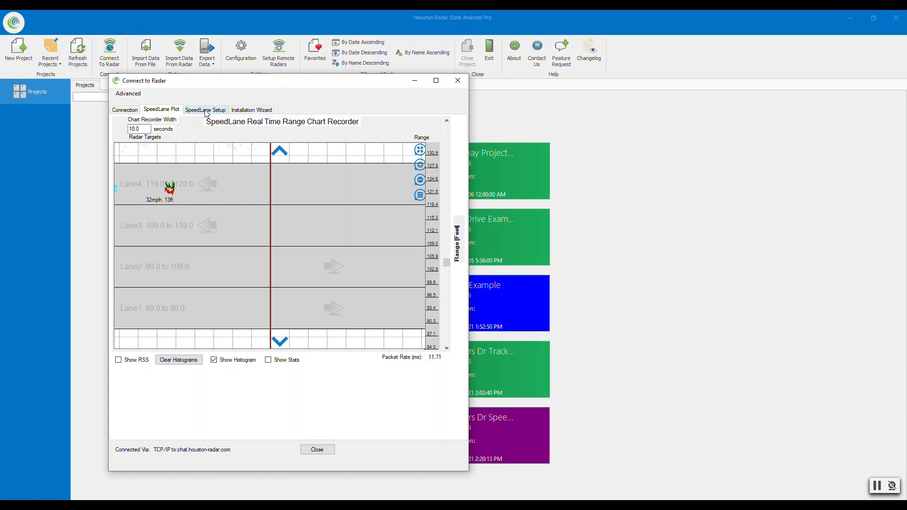
{"action": "left_click", "coordinate": [207, 110]}
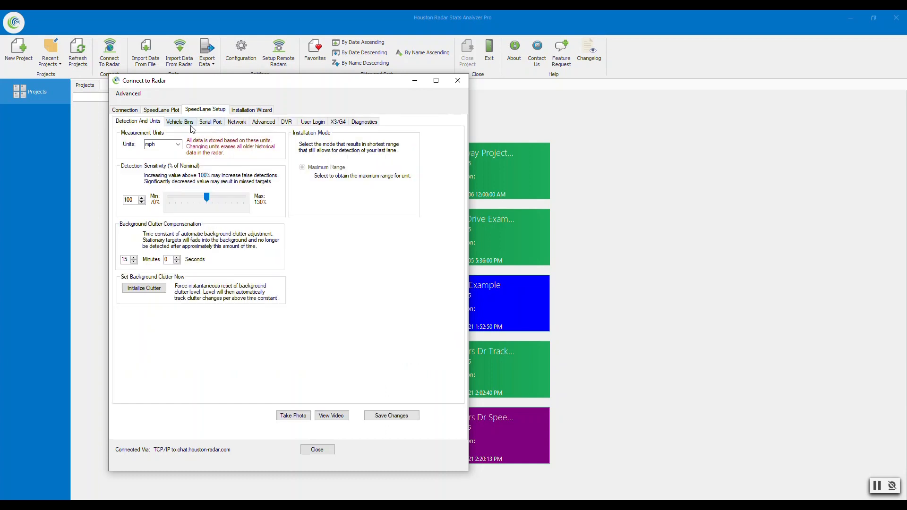
{"action": "left_click", "coordinate": [190, 124]}
{"action": "left_click", "coordinate": [205, 123]}
{"action": "left_click", "coordinate": [234, 122]}
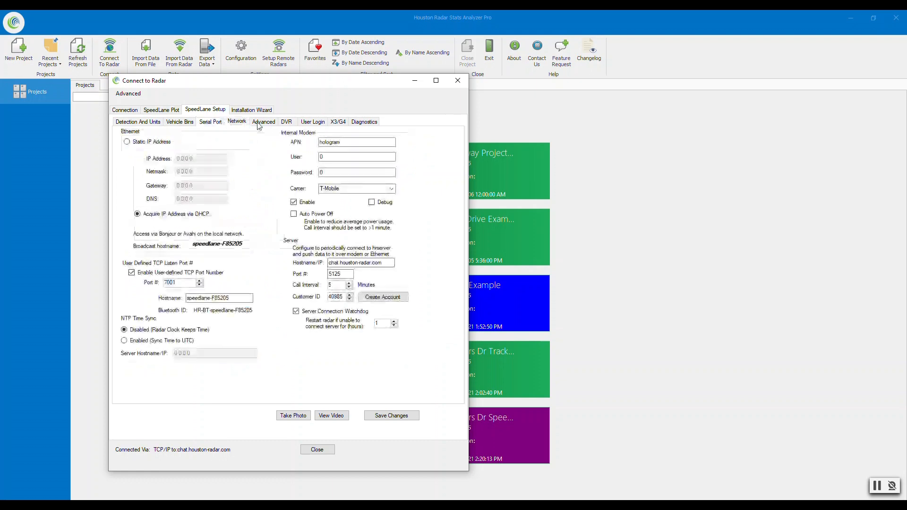
{"action": "left_click", "coordinate": [263, 122]}
{"action": "left_click", "coordinate": [287, 122]}
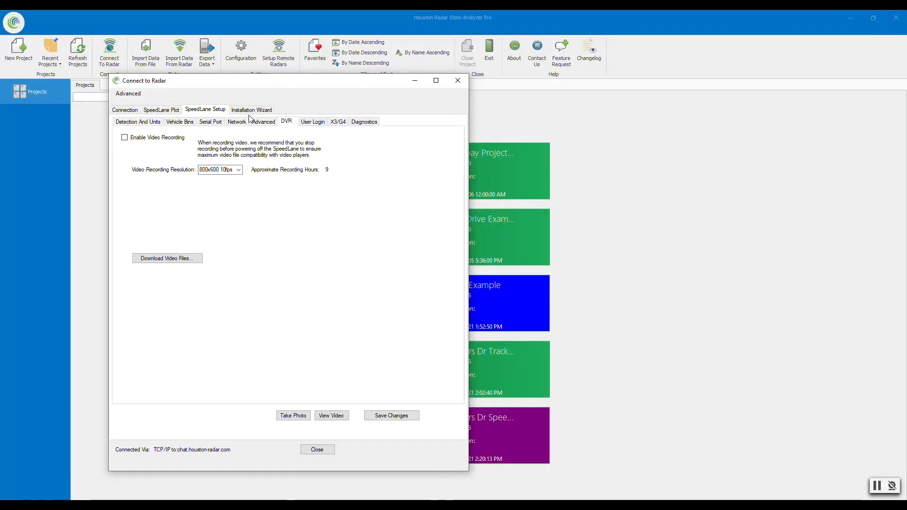
{"action": "left_click", "coordinate": [313, 122]}
{"action": "left_click", "coordinate": [357, 124]}
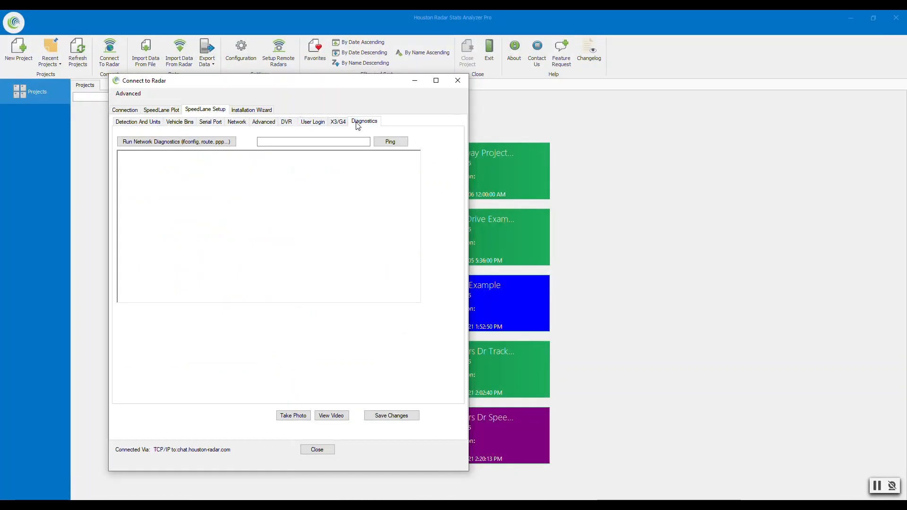
{"action": "left_click", "coordinate": [345, 122]}
{"action": "left_click", "coordinate": [170, 112]}
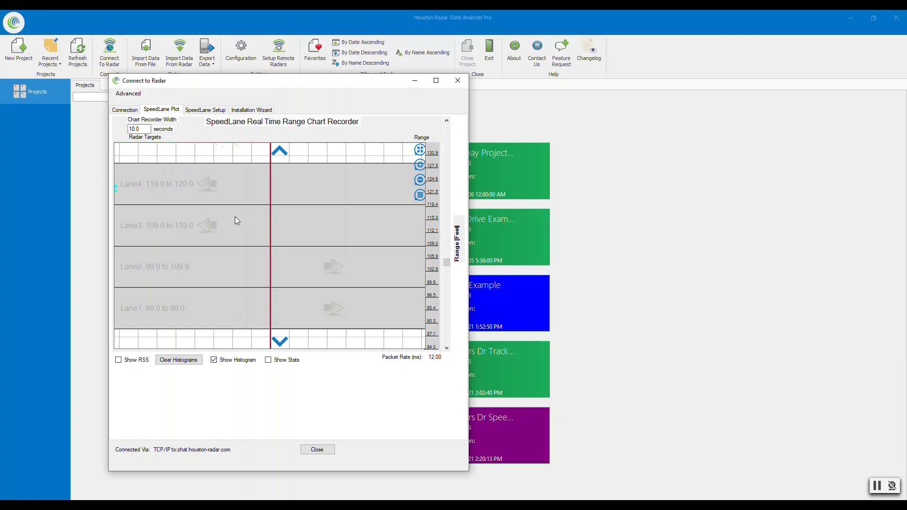
Disconnect from the radar on the Connection tab.
{"action": "left_click", "coordinate": [126, 110]}
{"action": "left_click", "coordinate": [210, 165]}
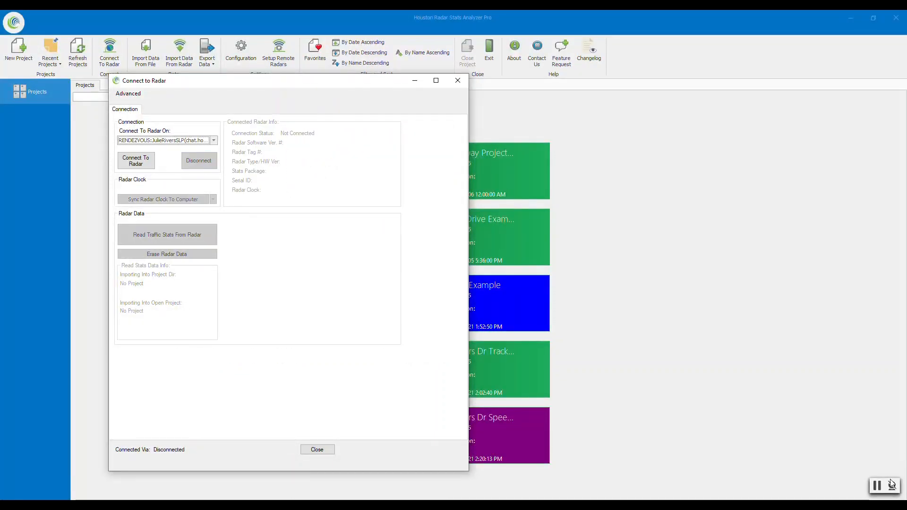